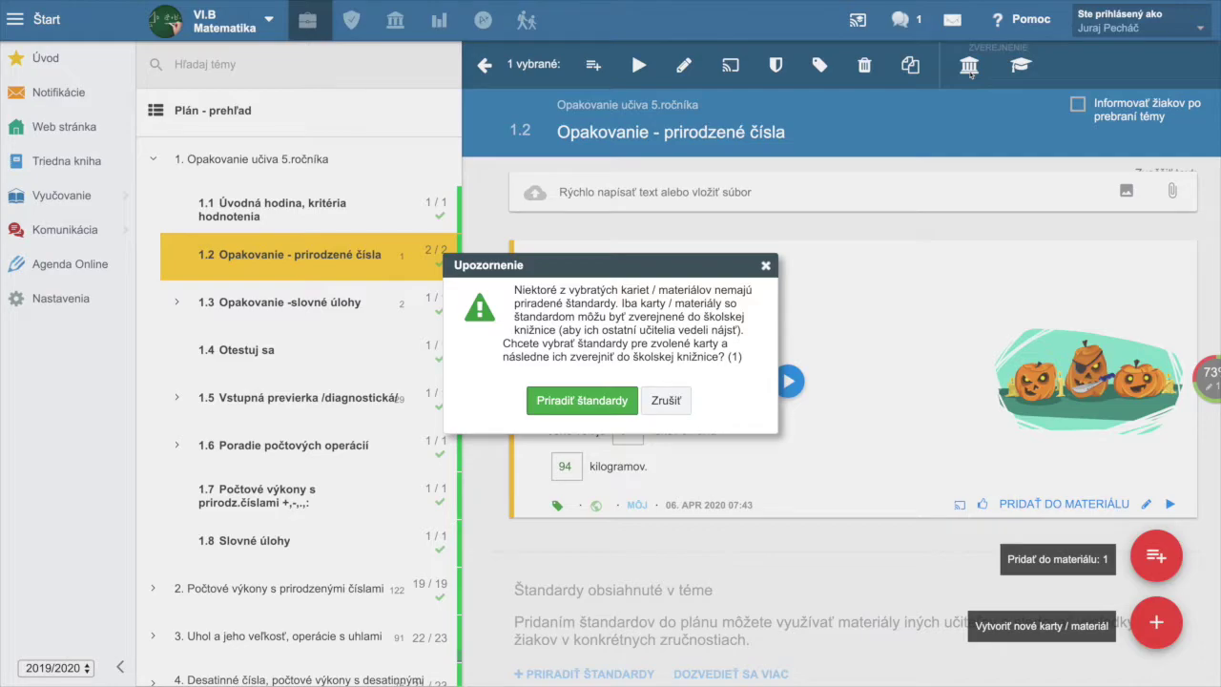
Assign the 6th-grade standard "ovládať základné operácie v obore prirodzených čísel" to the selected card for publishing to the school library.
left_click(576, 403)
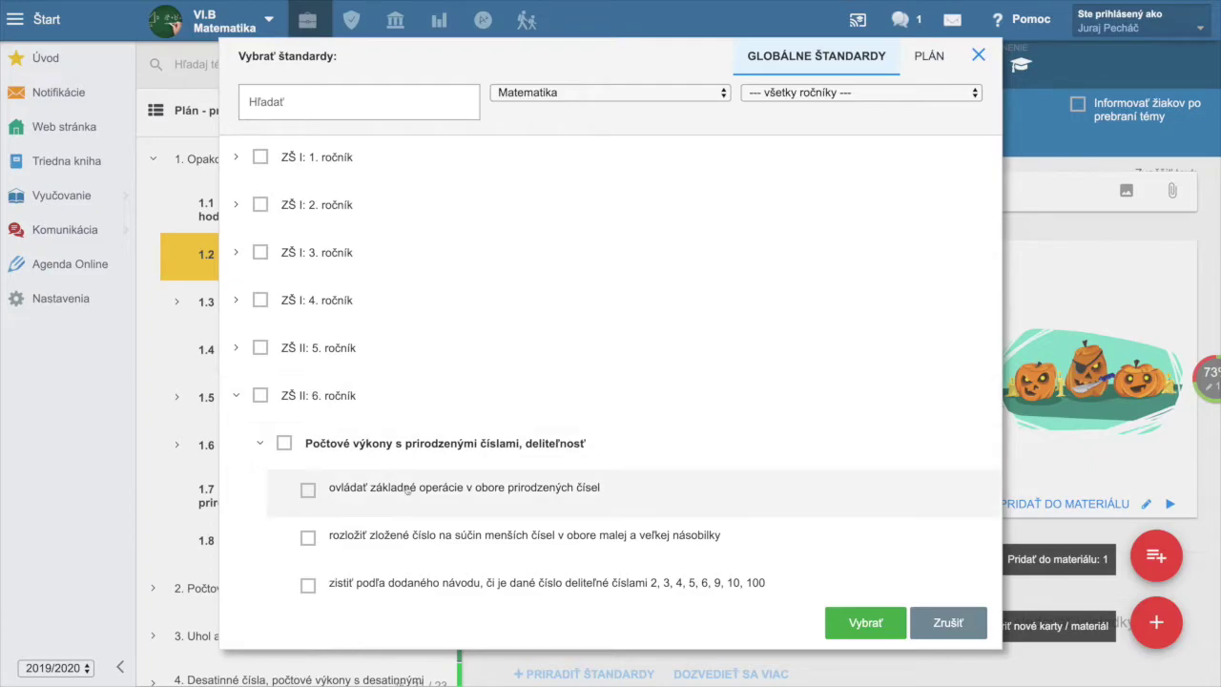
left_click(308, 490)
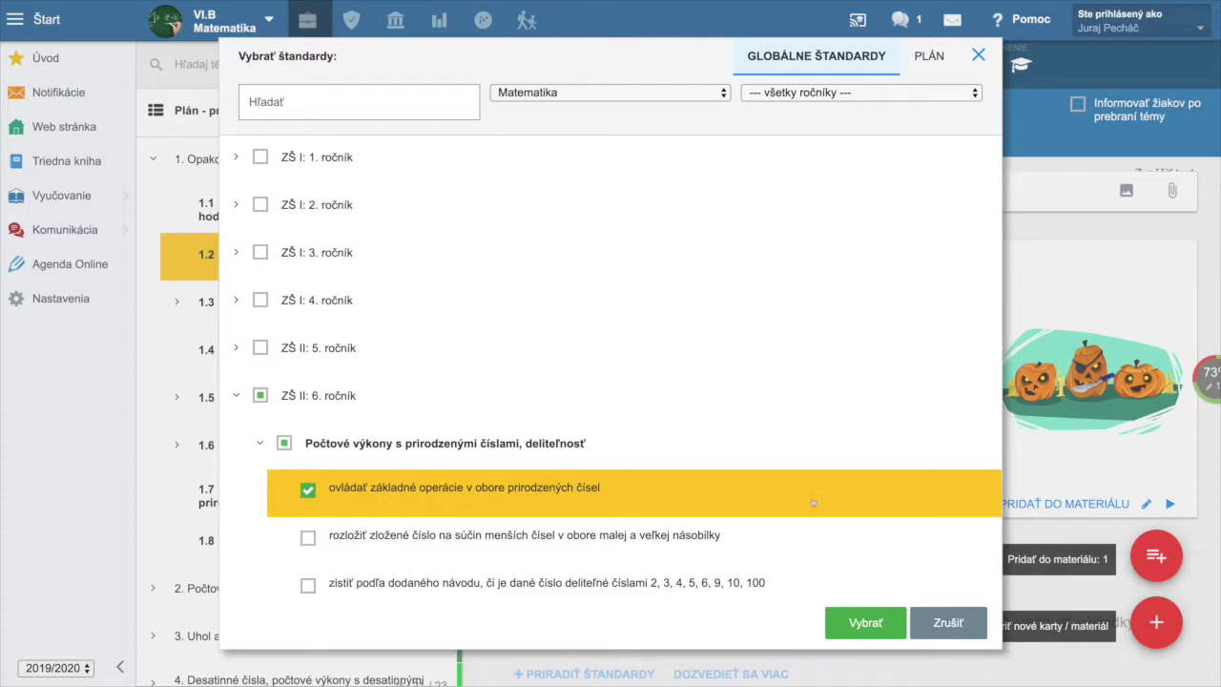
left_click(866, 623)
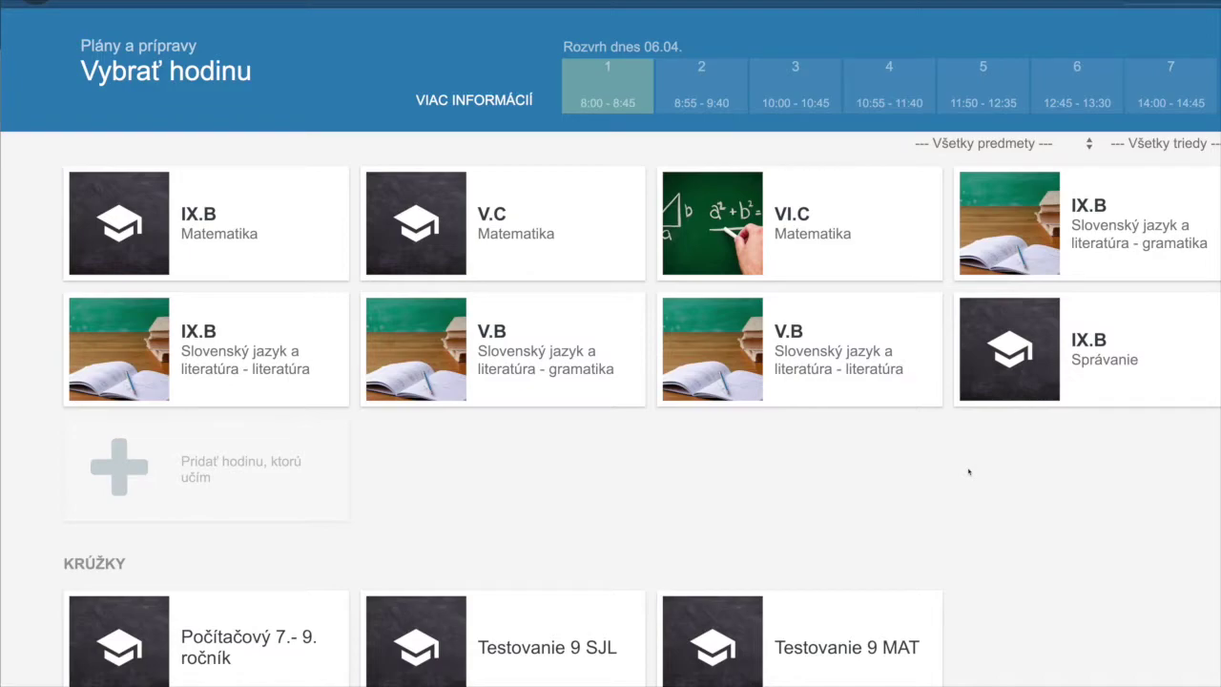
Open the VI.C Matematika plan and go to topic 1.2 Opakovanie - prirodzené čísla under Opakovanie učiva 5.ročníka.
left_click(717, 240)
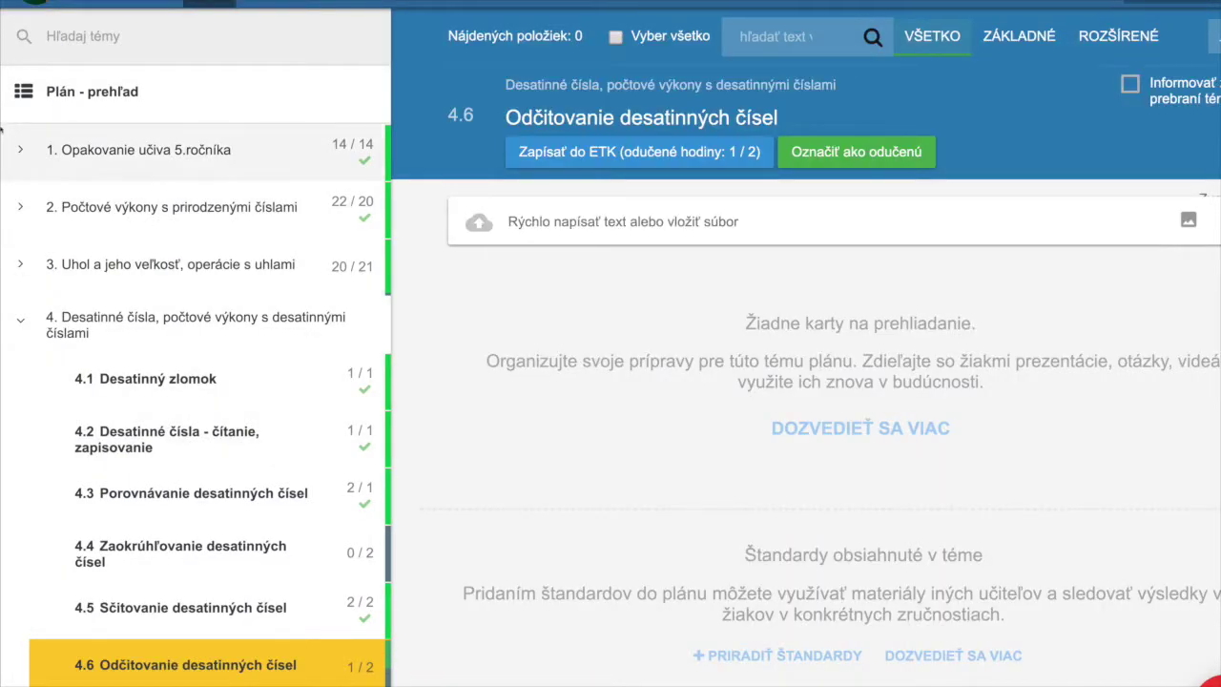
left_click(19, 150)
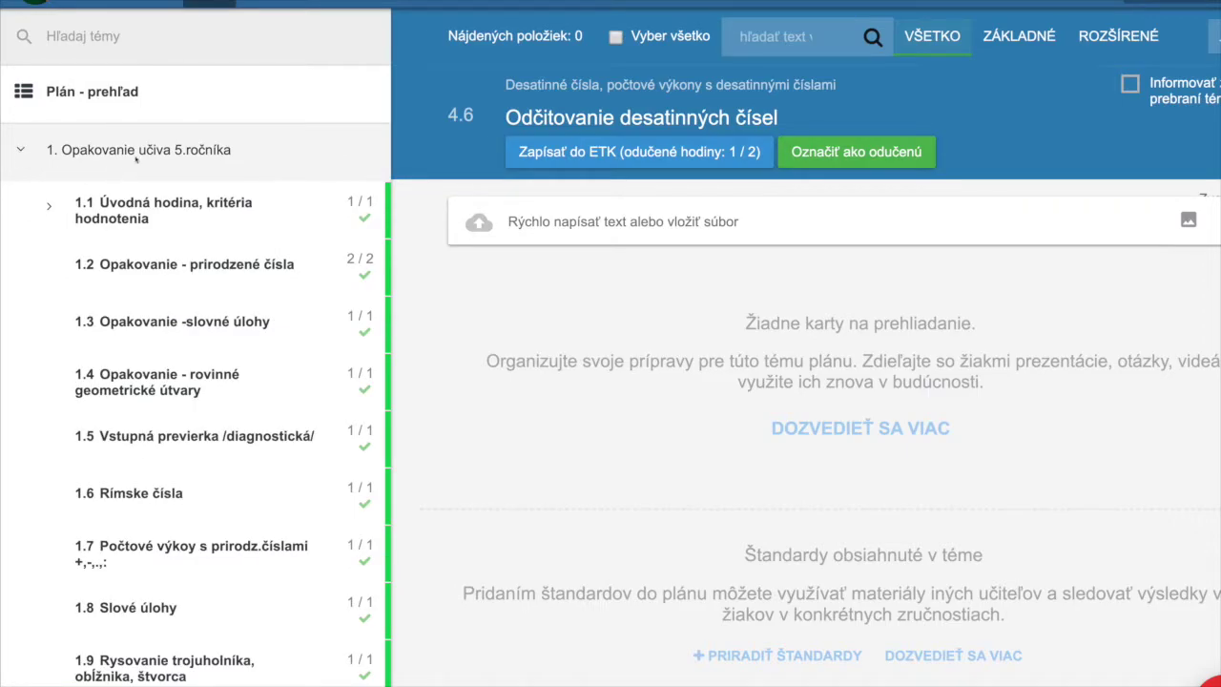
left_click(172, 263)
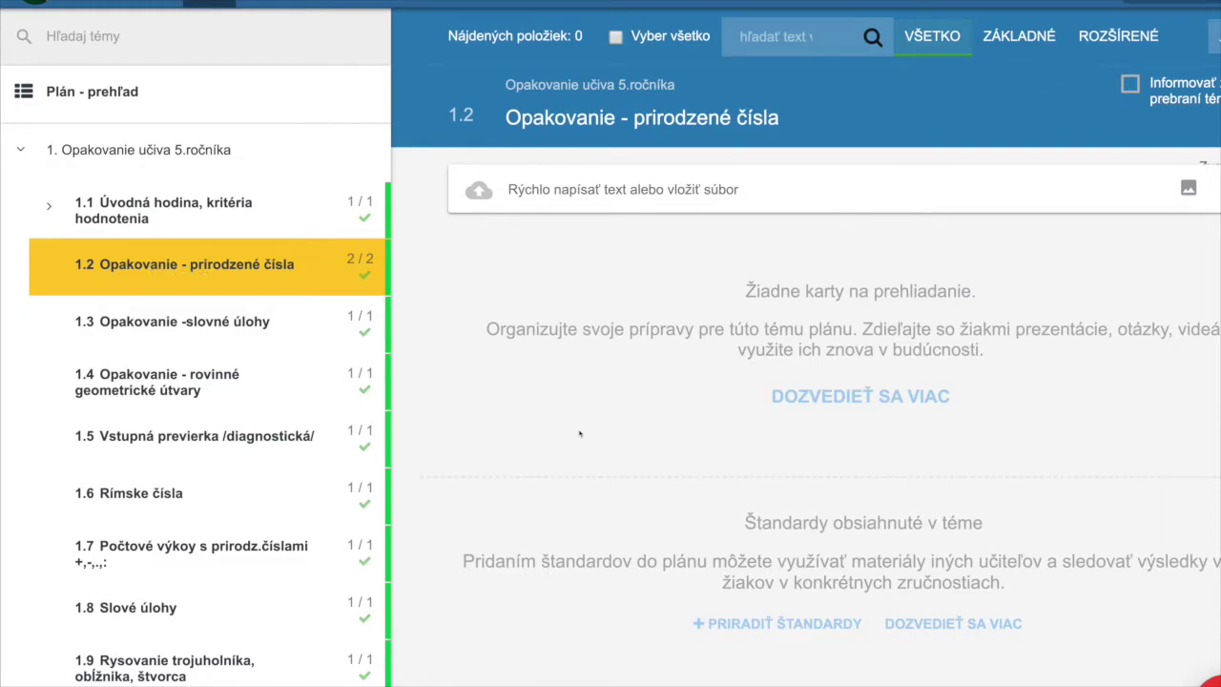
Open the standards assignment for the topic and limit the Matematika standards to ZŠ II: 6. ročník.
left_click(813, 624)
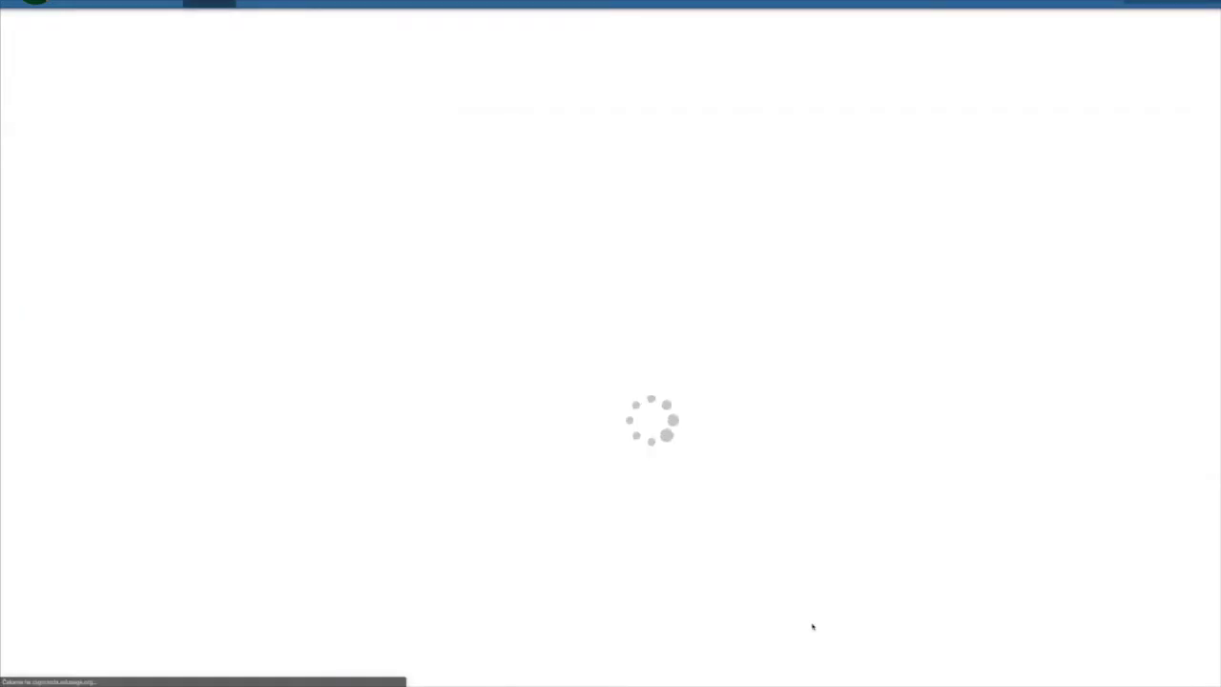
scroll(524, 412, "up", 4)
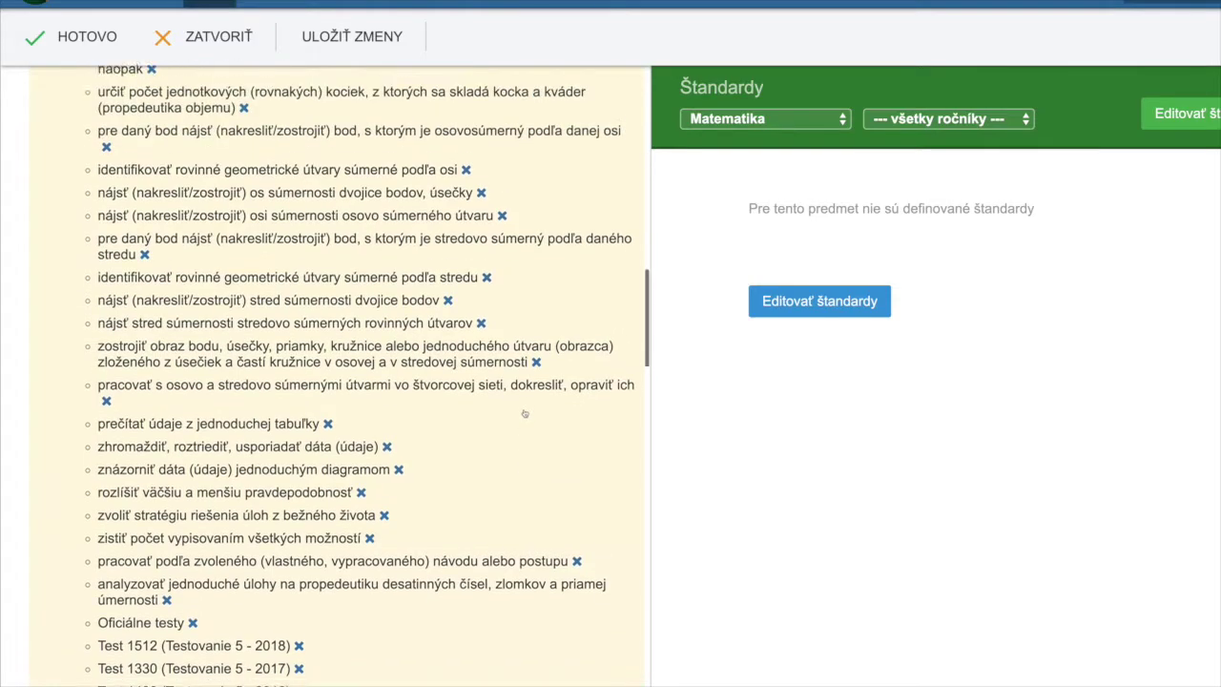
left_click(1025, 120)
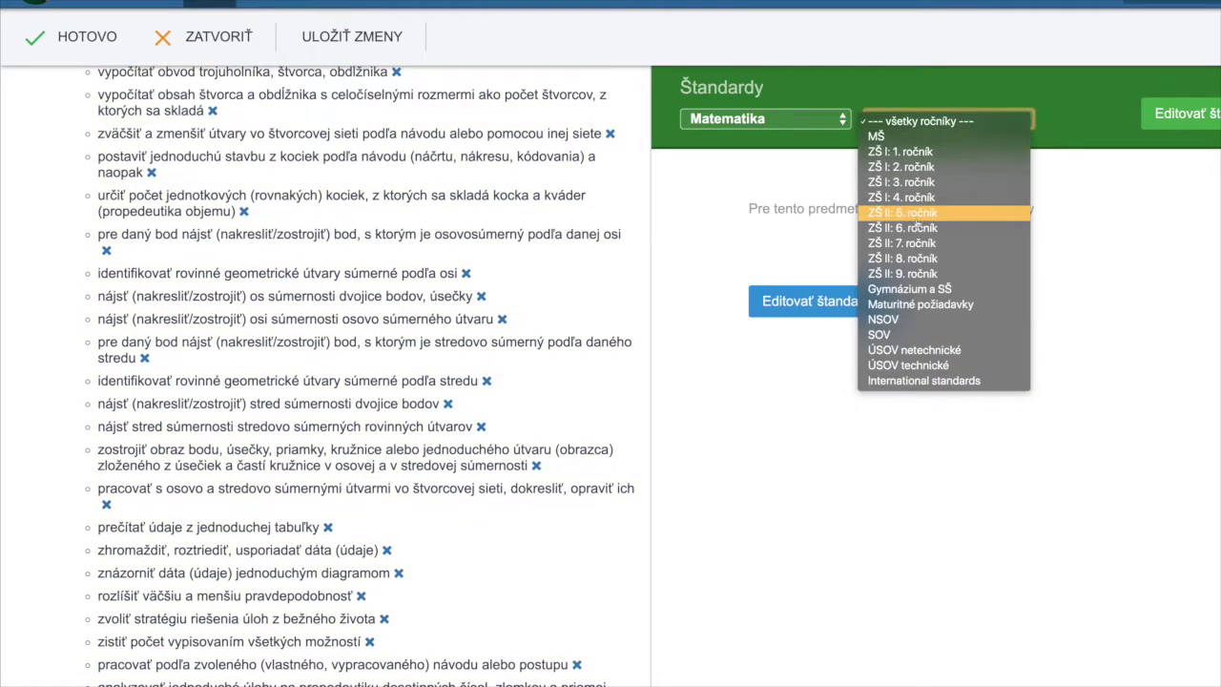
left_click(914, 228)
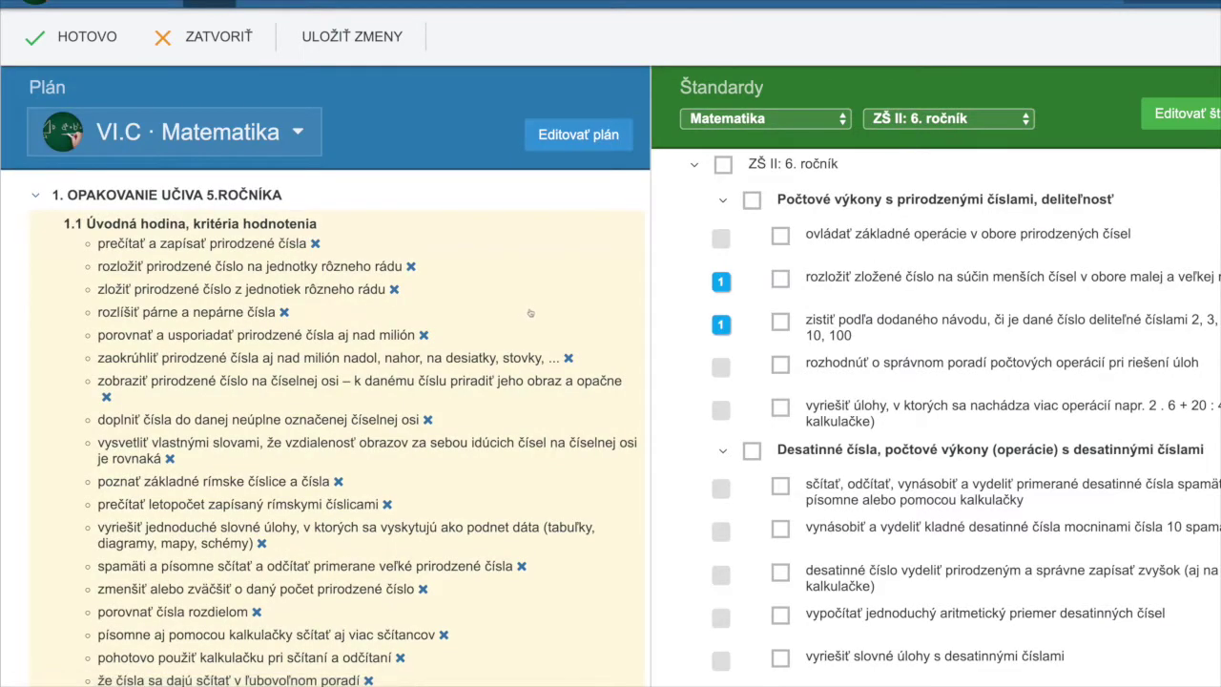
Assign the standard "ovládať základné operácie v obore prirodzených čísel" to plan topic 1.2 Opakovanie - prirodzené čísla.
scroll(394, 267, "down", 5)
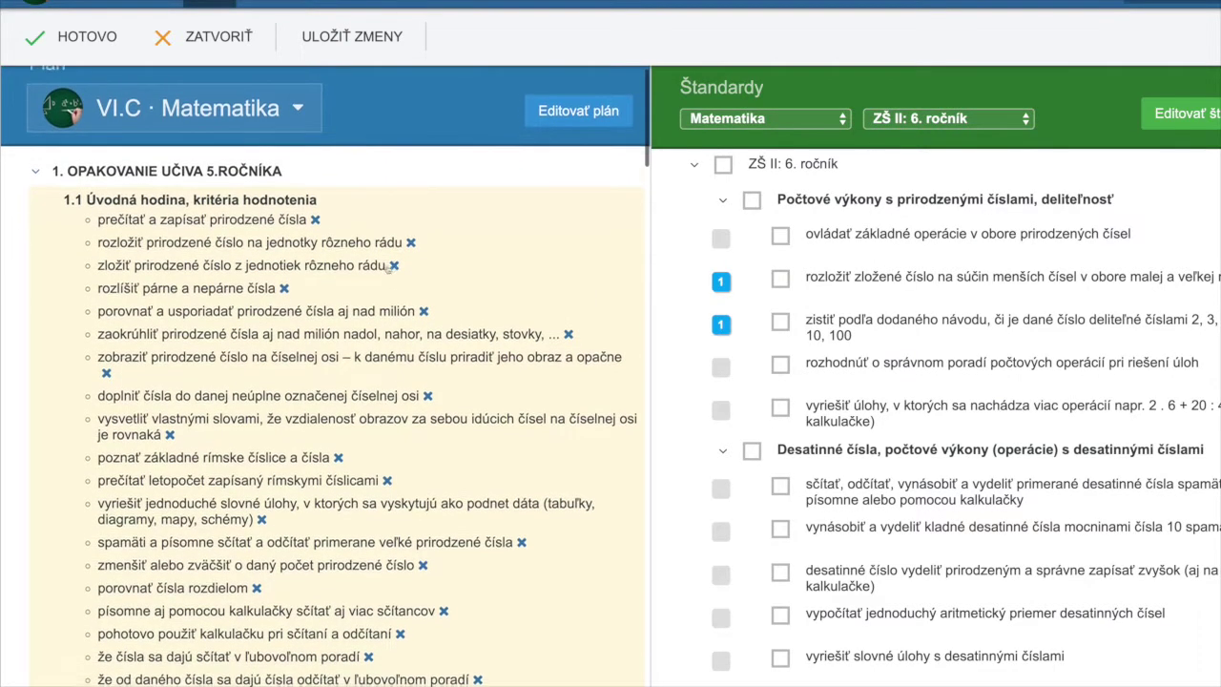
scroll(459, 321, "up", 3)
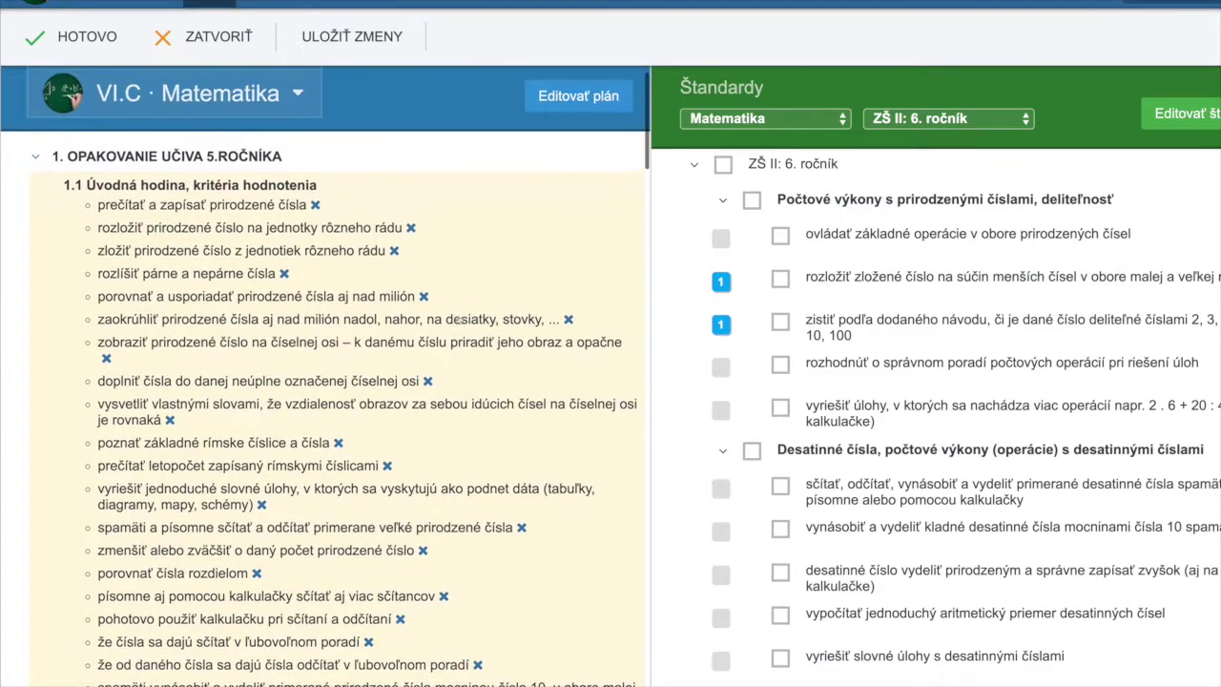
scroll(459, 320, "down", 10)
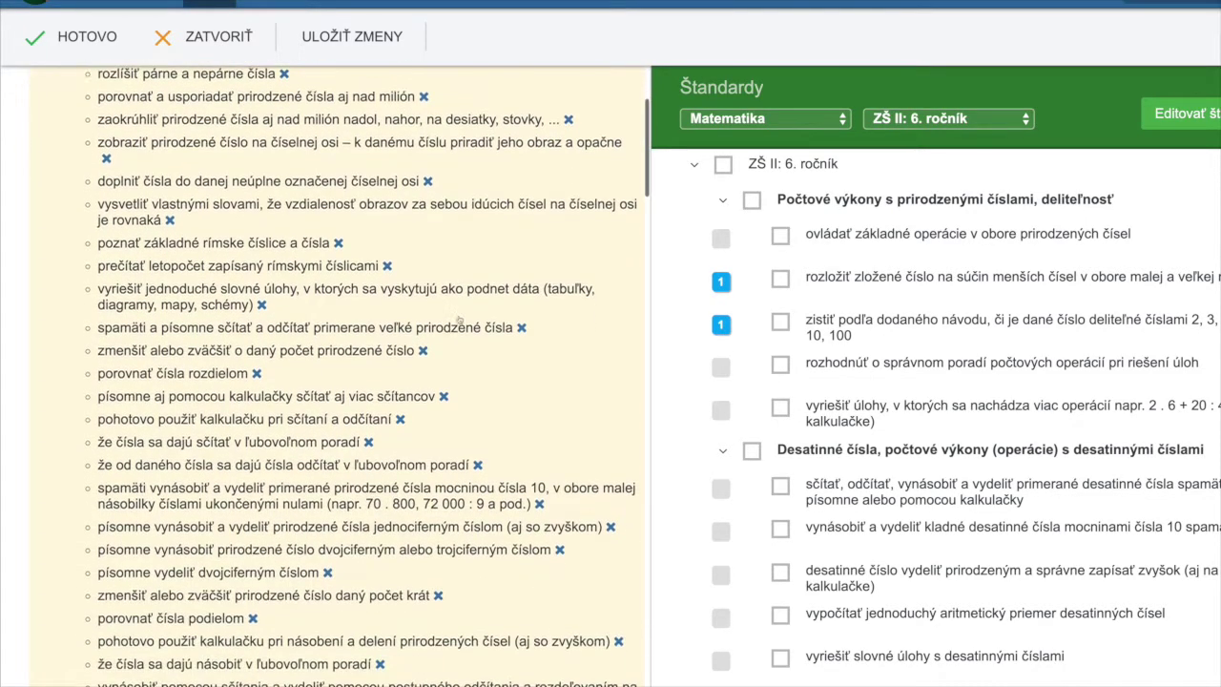
scroll(458, 319, "down", 10)
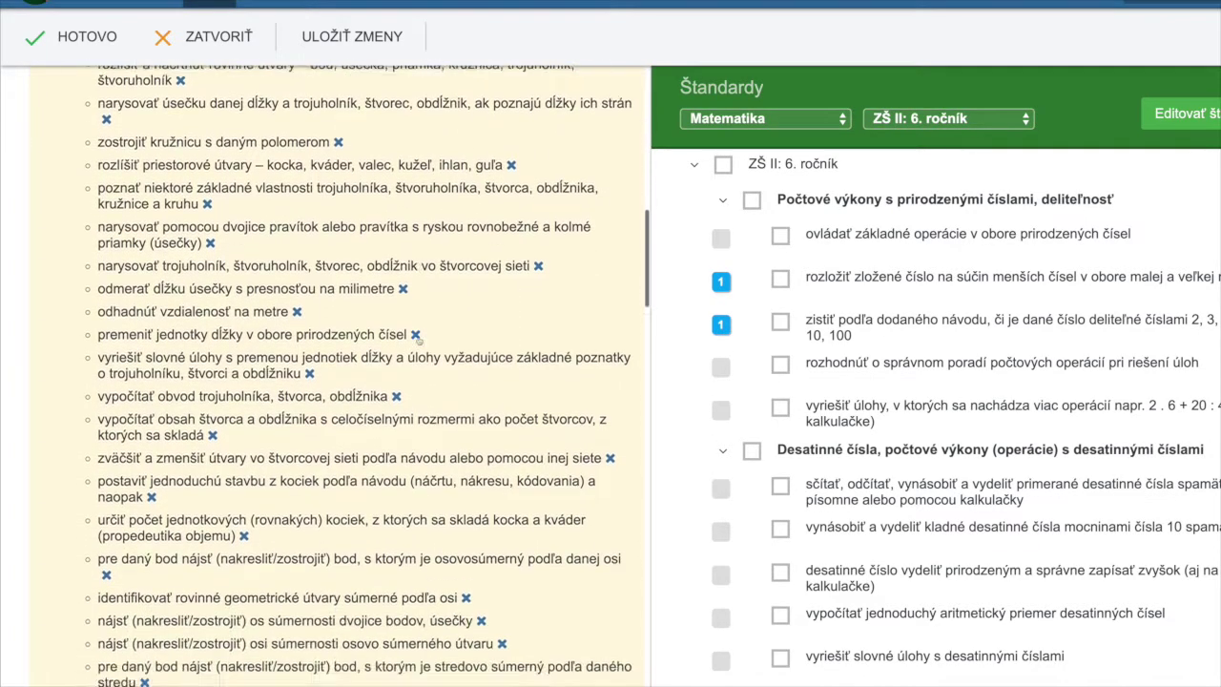
scroll(419, 339, "down", 2)
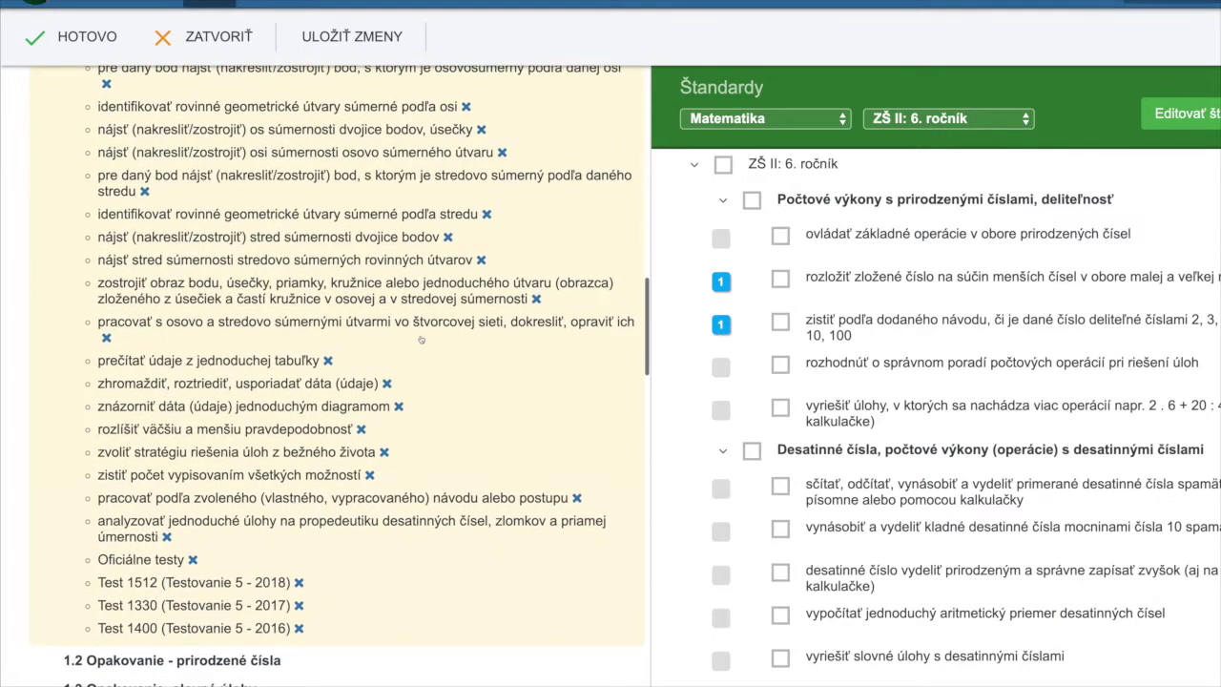
scroll(421, 340, "down", 2)
scroll(420, 339, "down", 2)
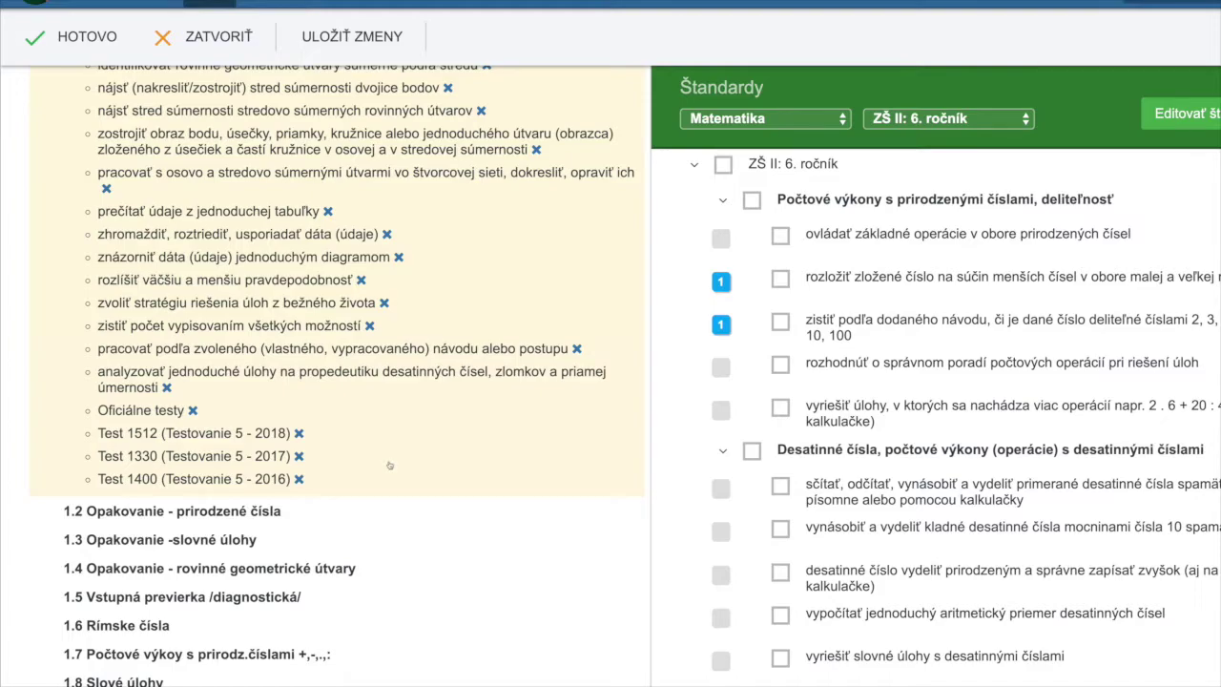
left_click(243, 512)
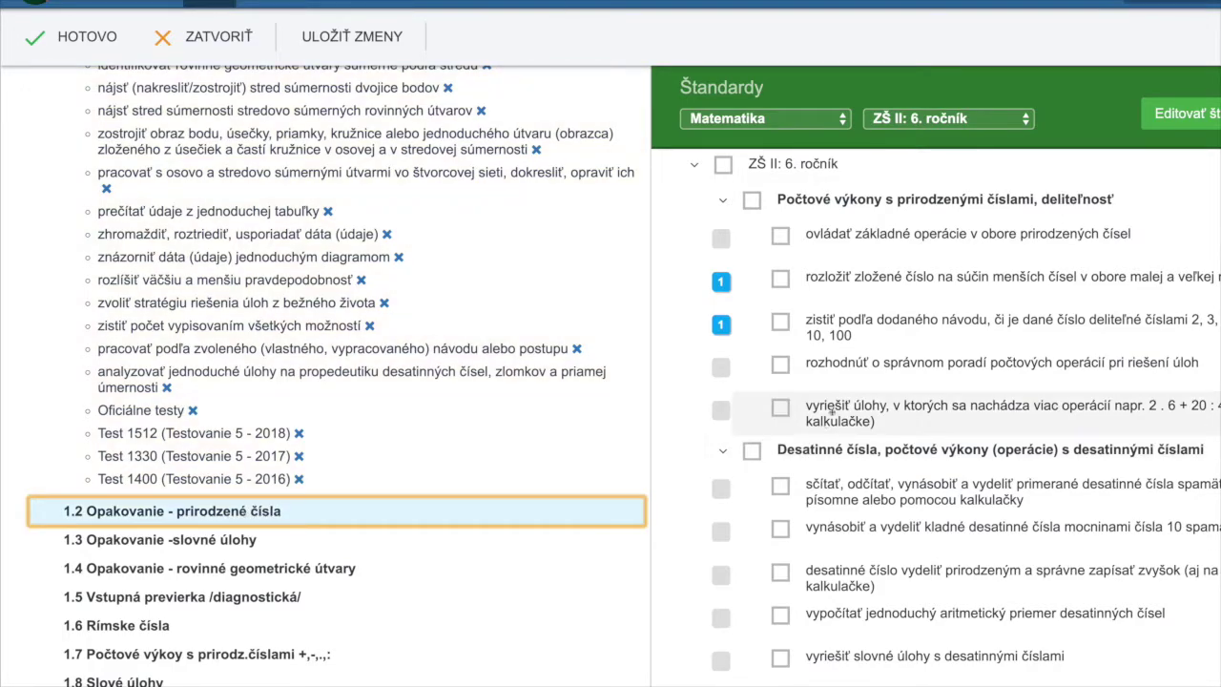
left_click(782, 238)
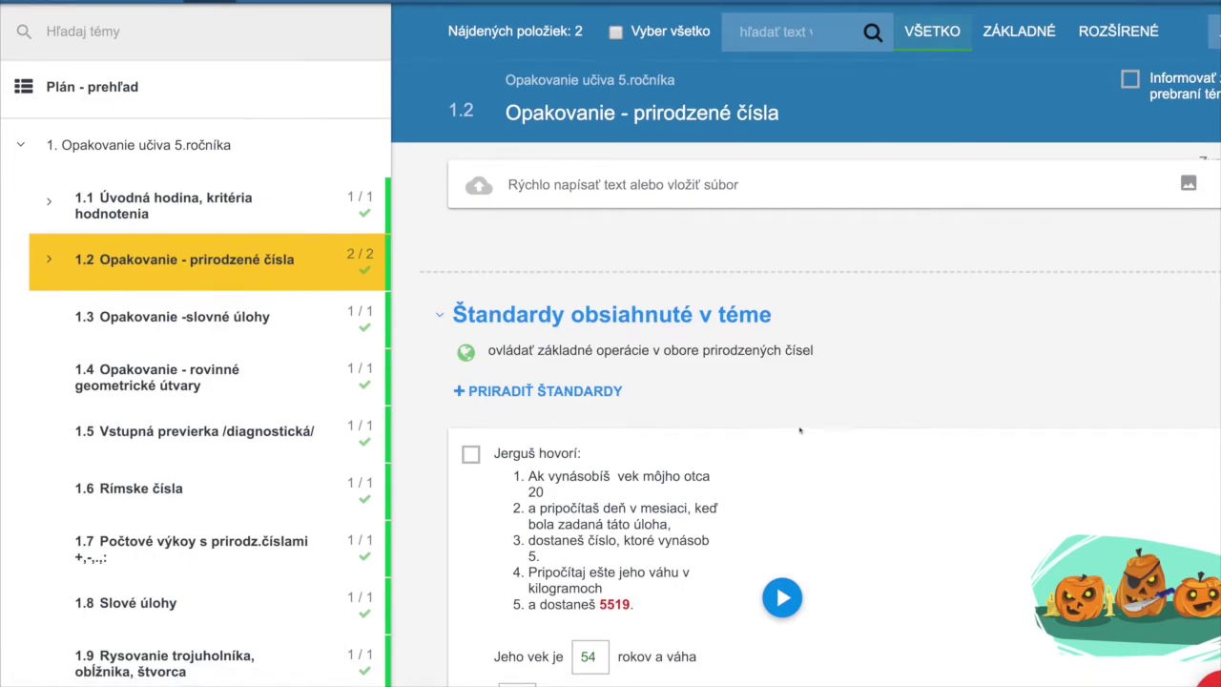
Examine the shared "Jerguš hovorí" card offered under topic 1.2, selecting it briefly and clearing the selection.
scroll(799, 431, "down", 1)
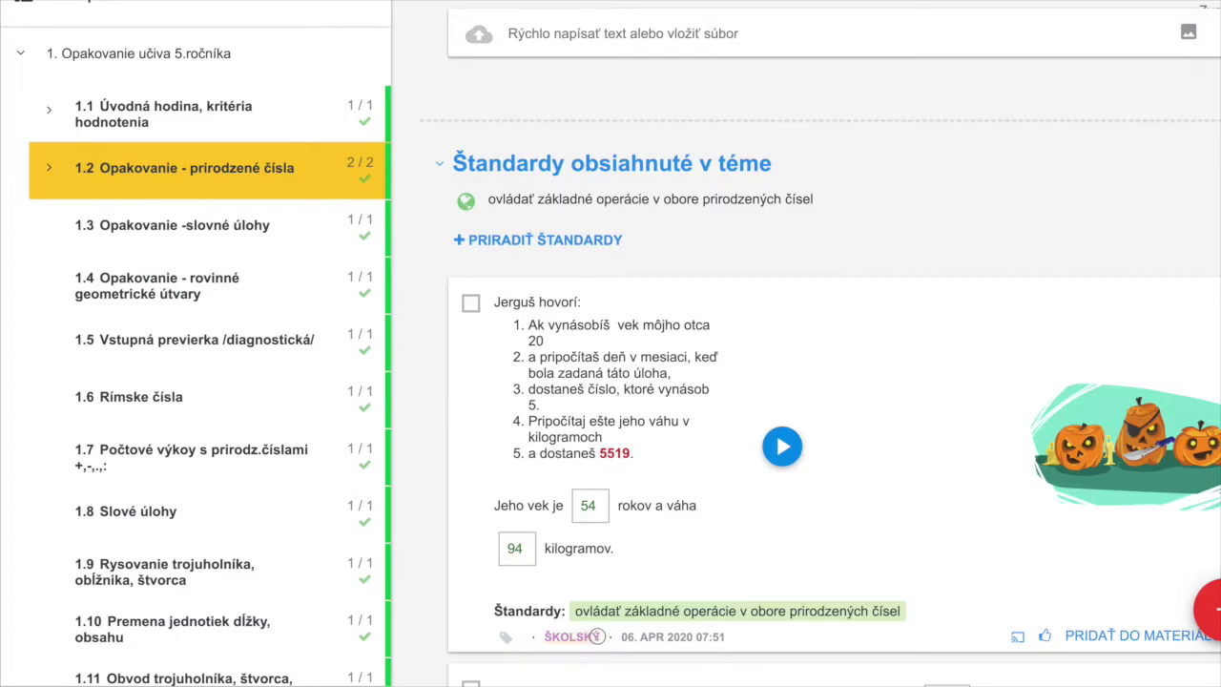
left_click(471, 303)
scroll(870, 437, "down", 1)
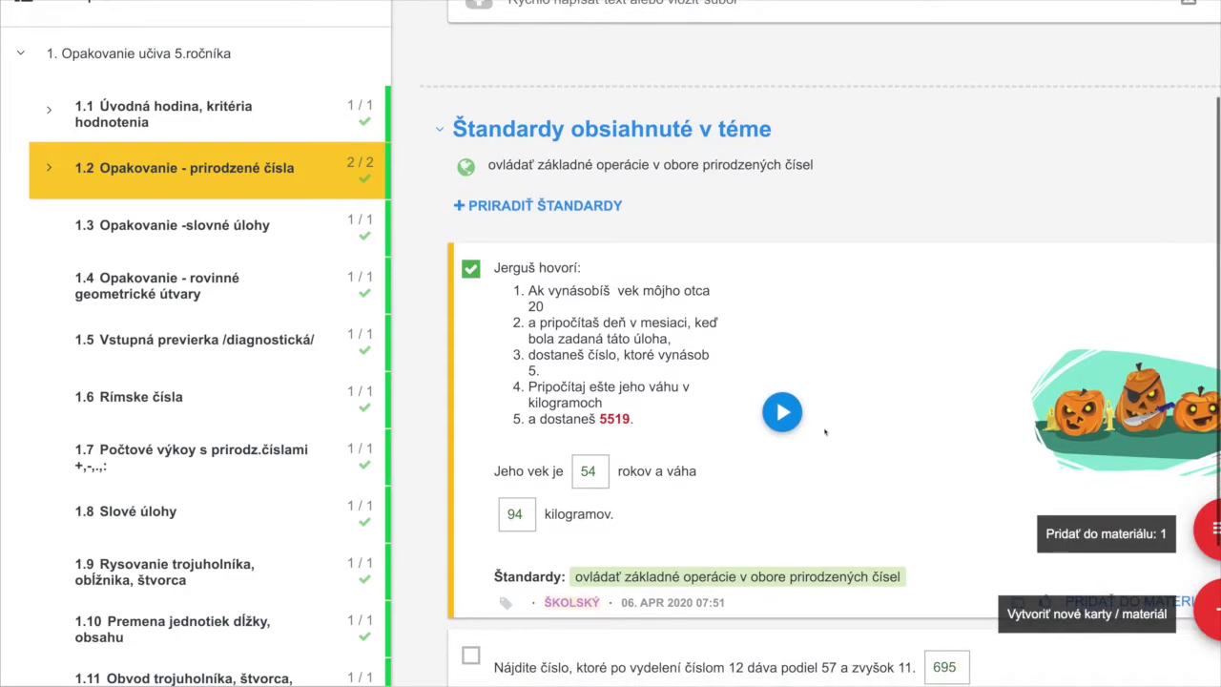
left_click(471, 269)
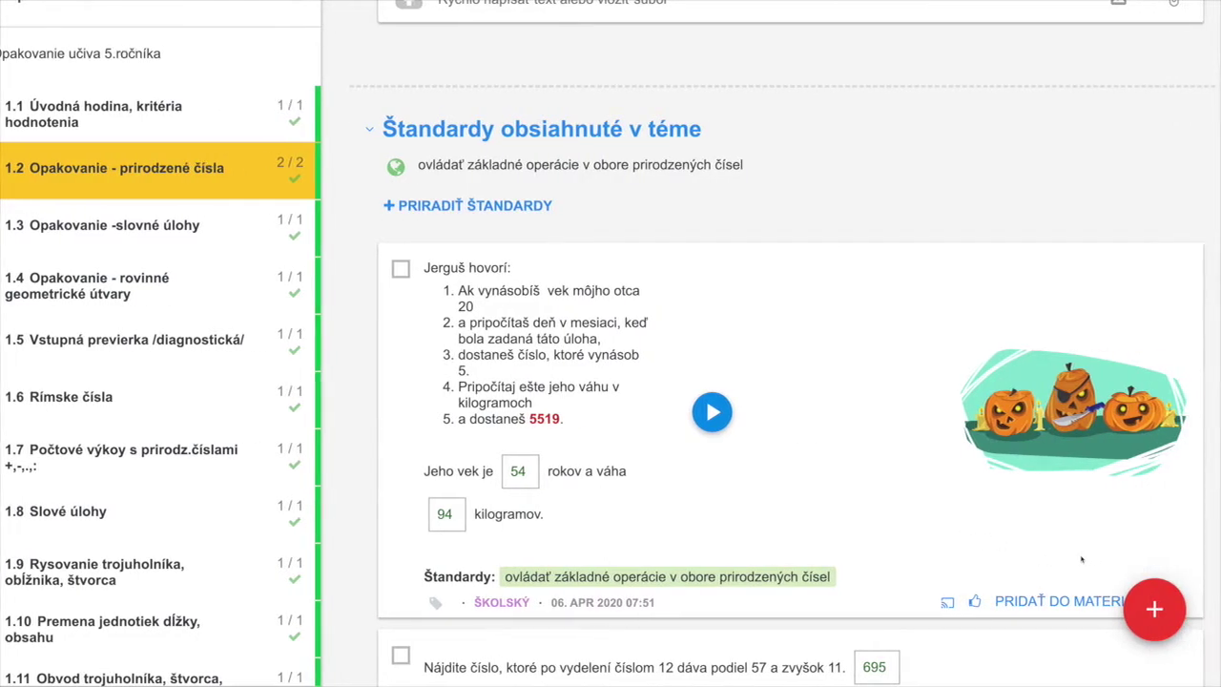
scroll(1081, 554, "down", 1)
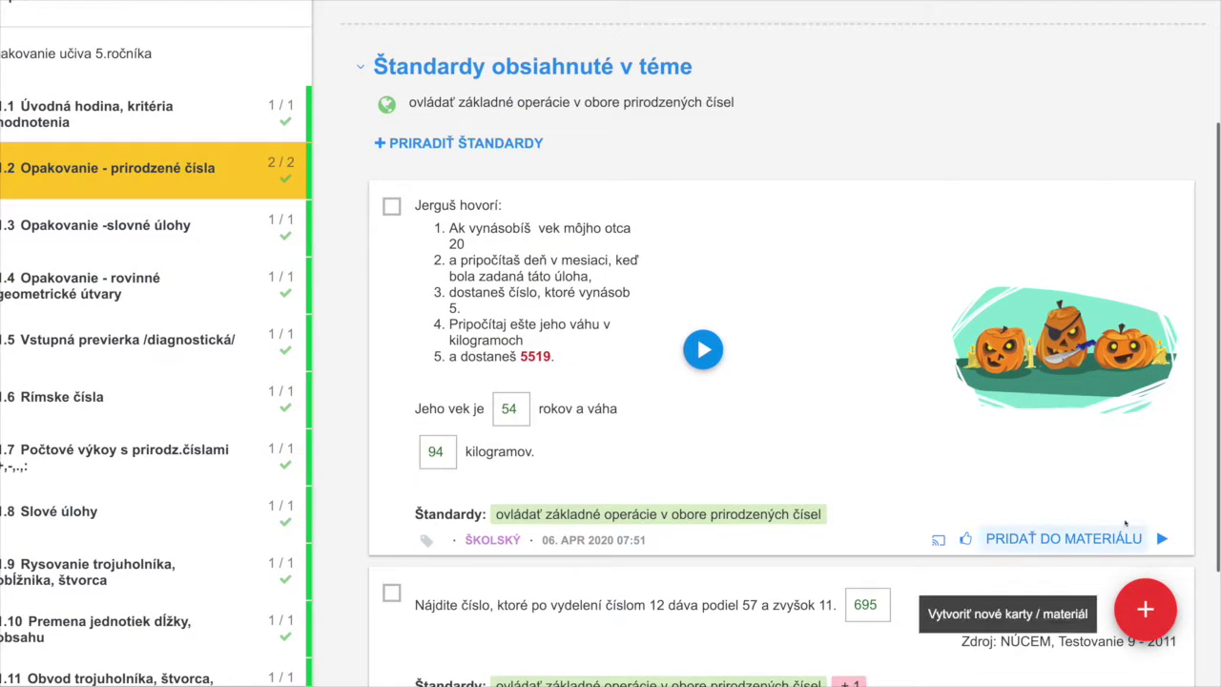
scroll(1107, 516, "down", 2)
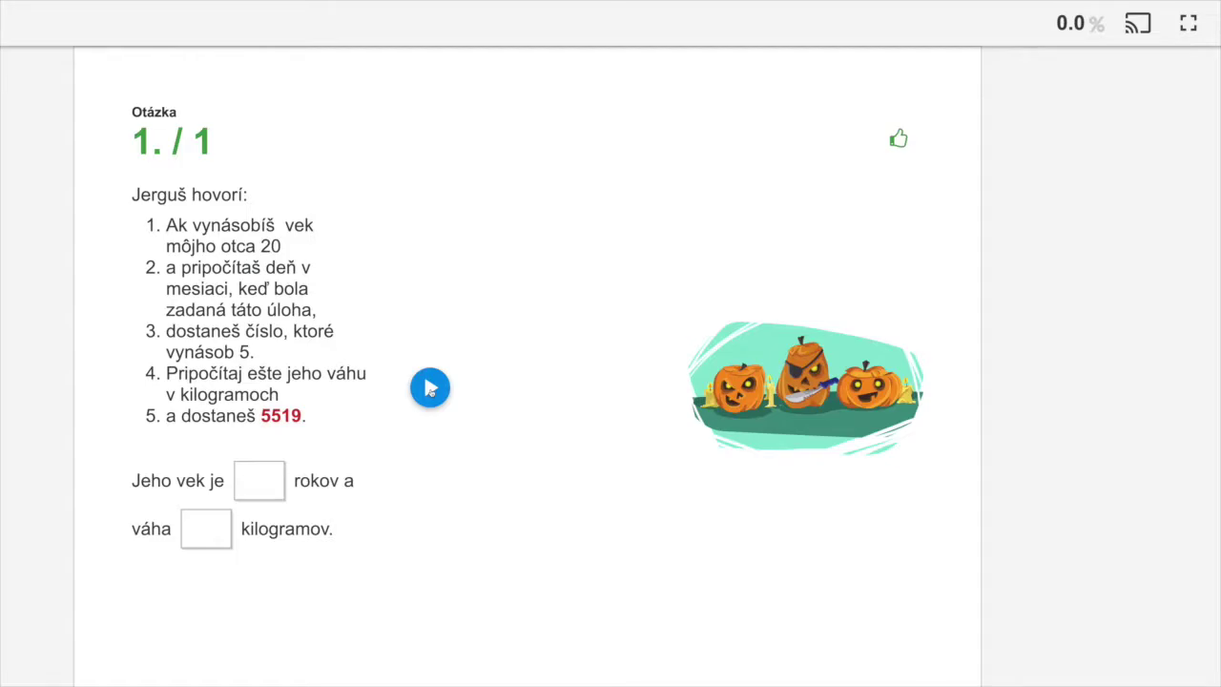
Play the media in the "Jerguš hovorí" question preview and close the preview.
left_click(430, 388)
key("Escape")
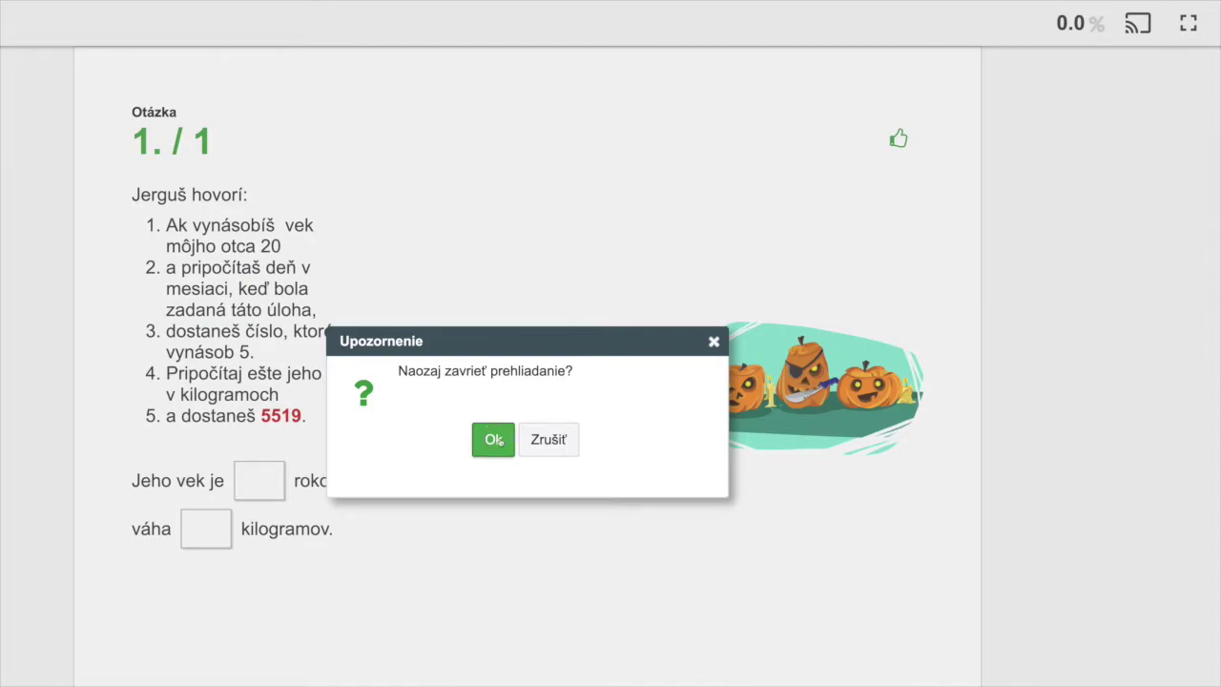
left_click(495, 440)
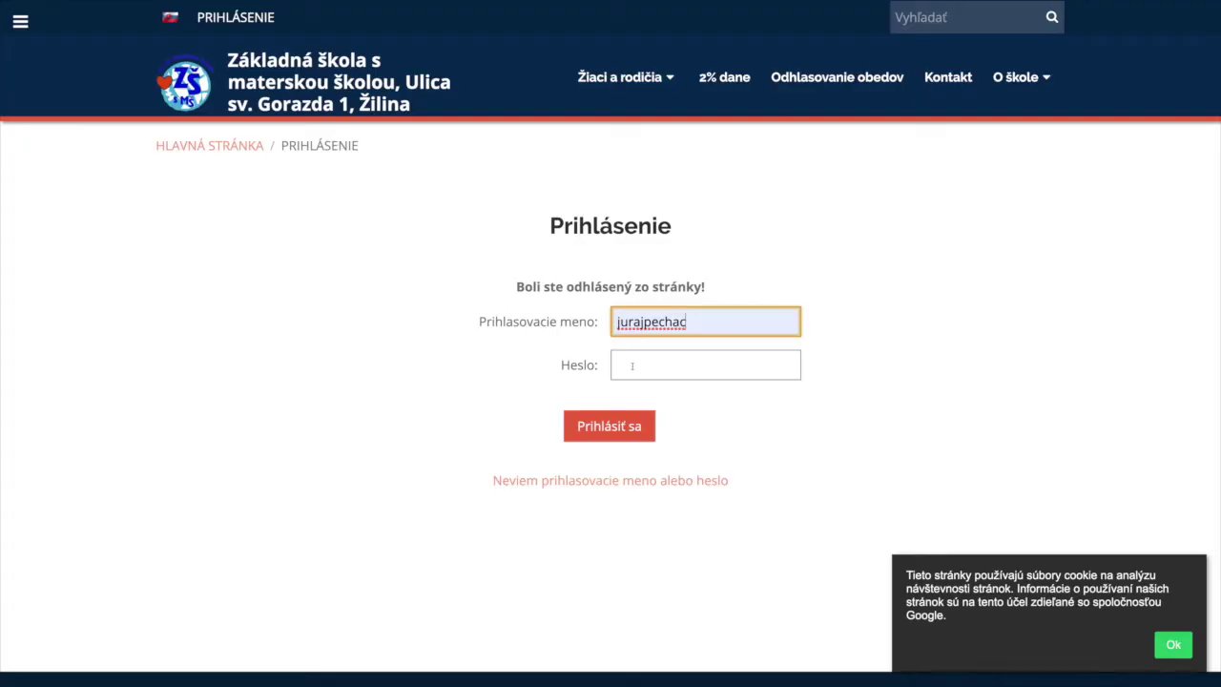
Accept the cookie notice and log in to the school site with the account password.
left_click(631, 367)
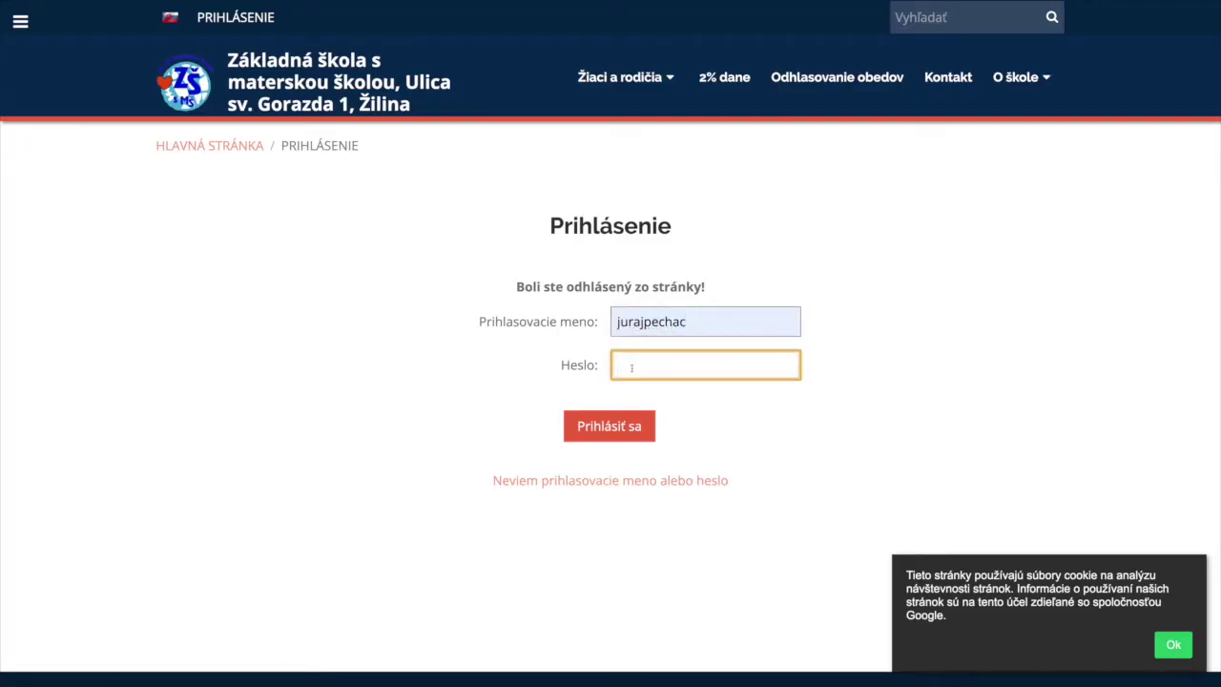
left_click(1174, 645)
left_click(628, 360)
type("••••••••••")
key("Return")
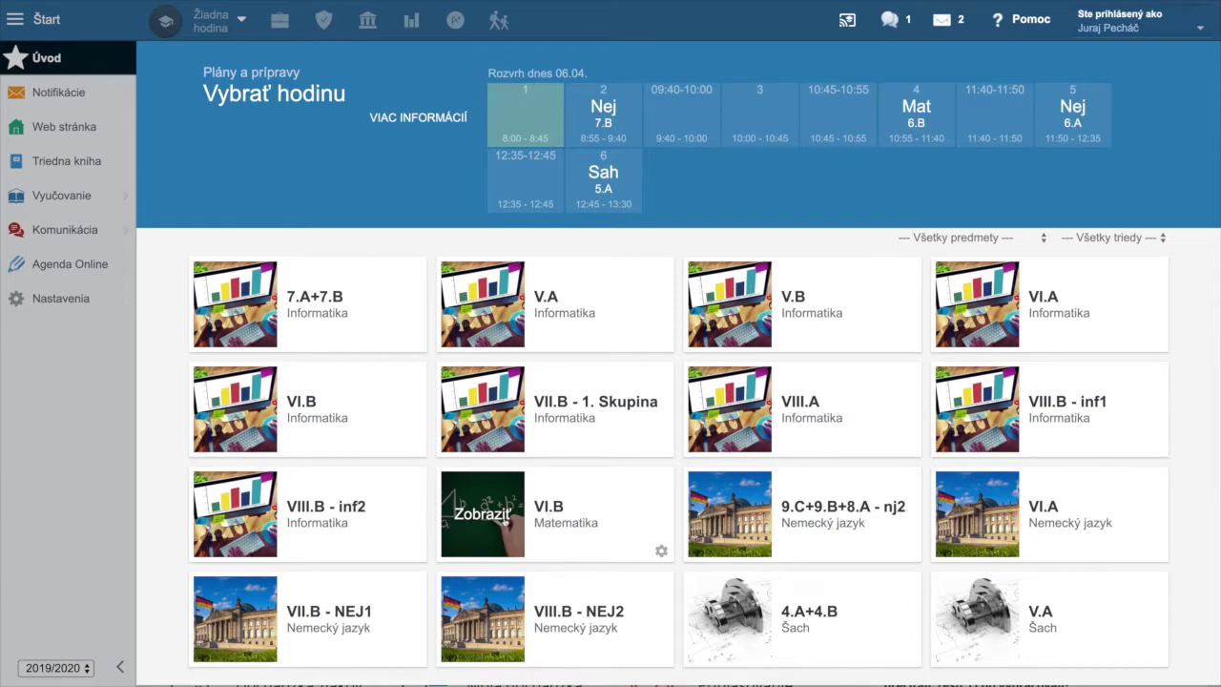
Open the VI.B Matematika class and remove the "Jerguš hovorí" card of topic 1.2 from the school library.
left_click(505, 521)
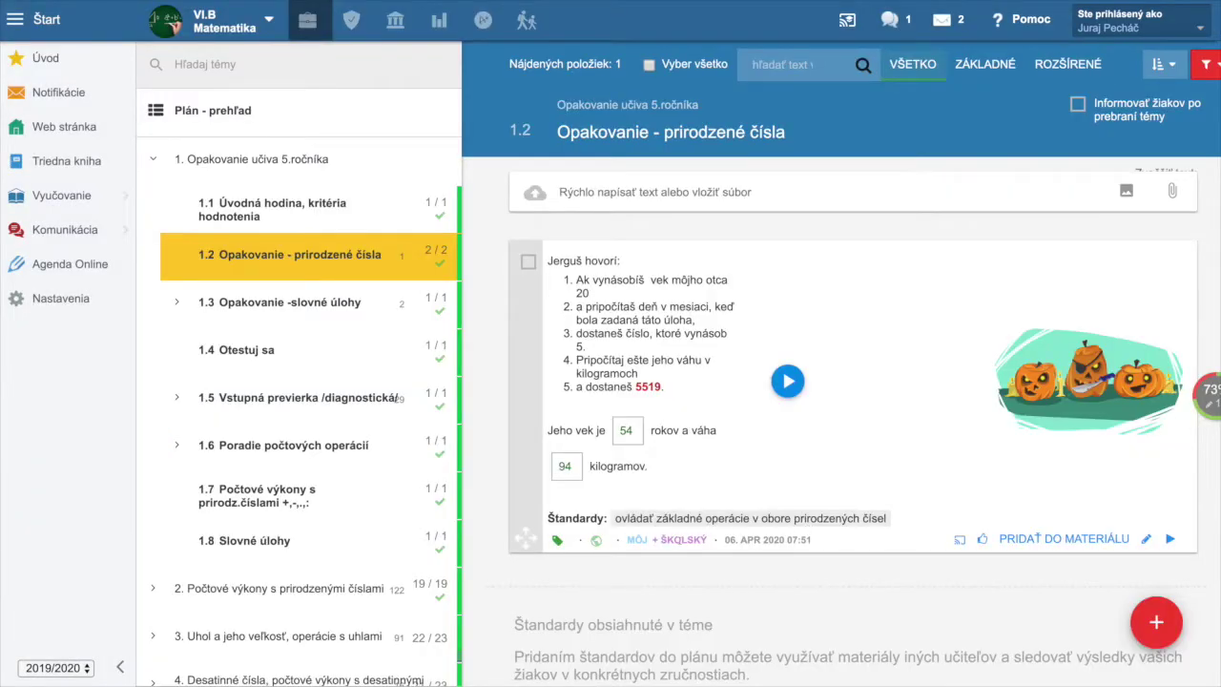
left_click(527, 261)
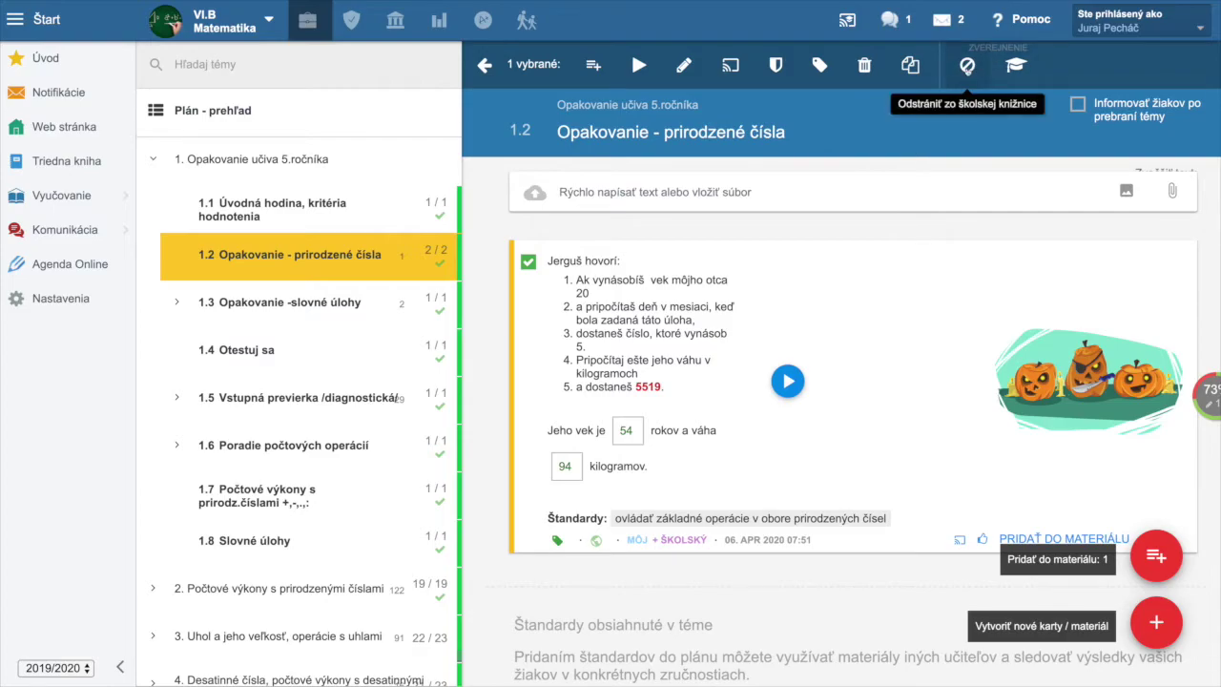
left_click(967, 67)
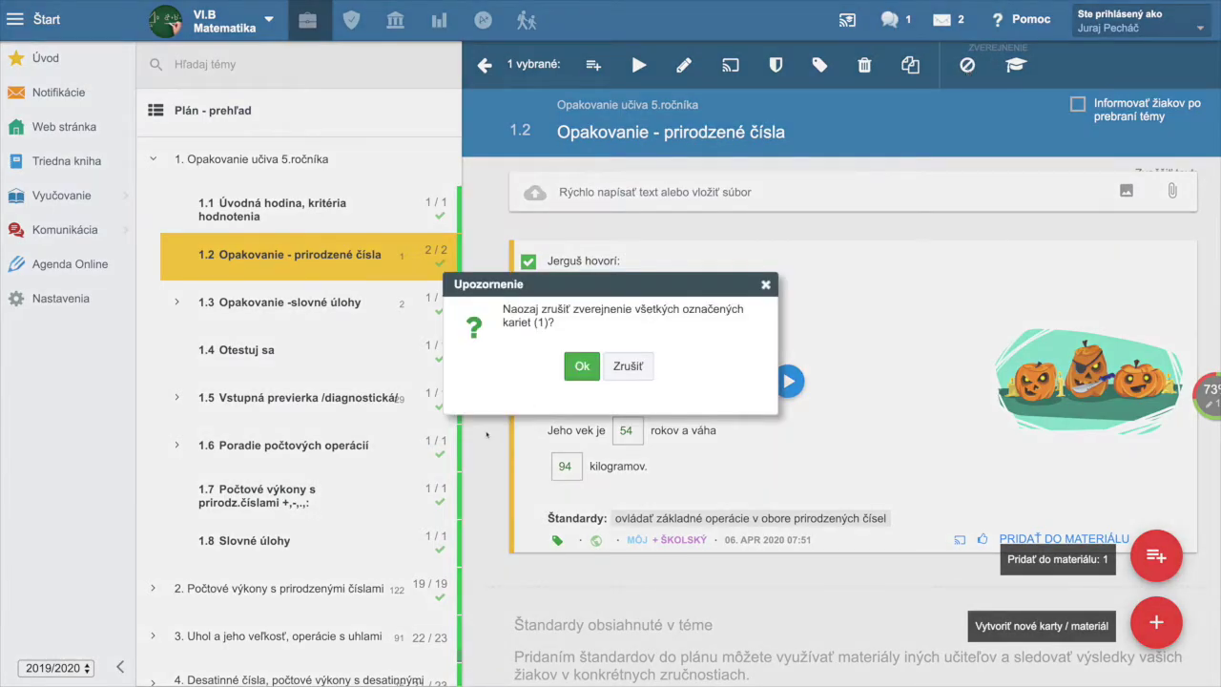
left_click(583, 374)
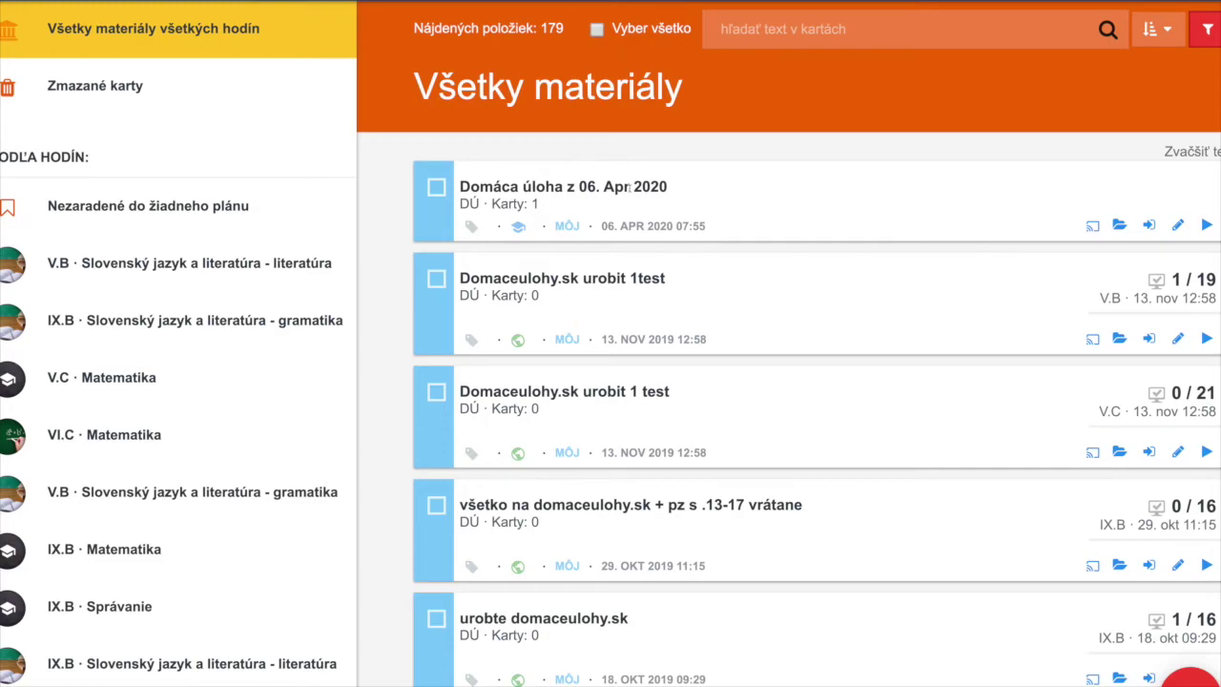
Preview the homework material "Domáca úloha z 06. Apr 2020".
left_click(1207, 225)
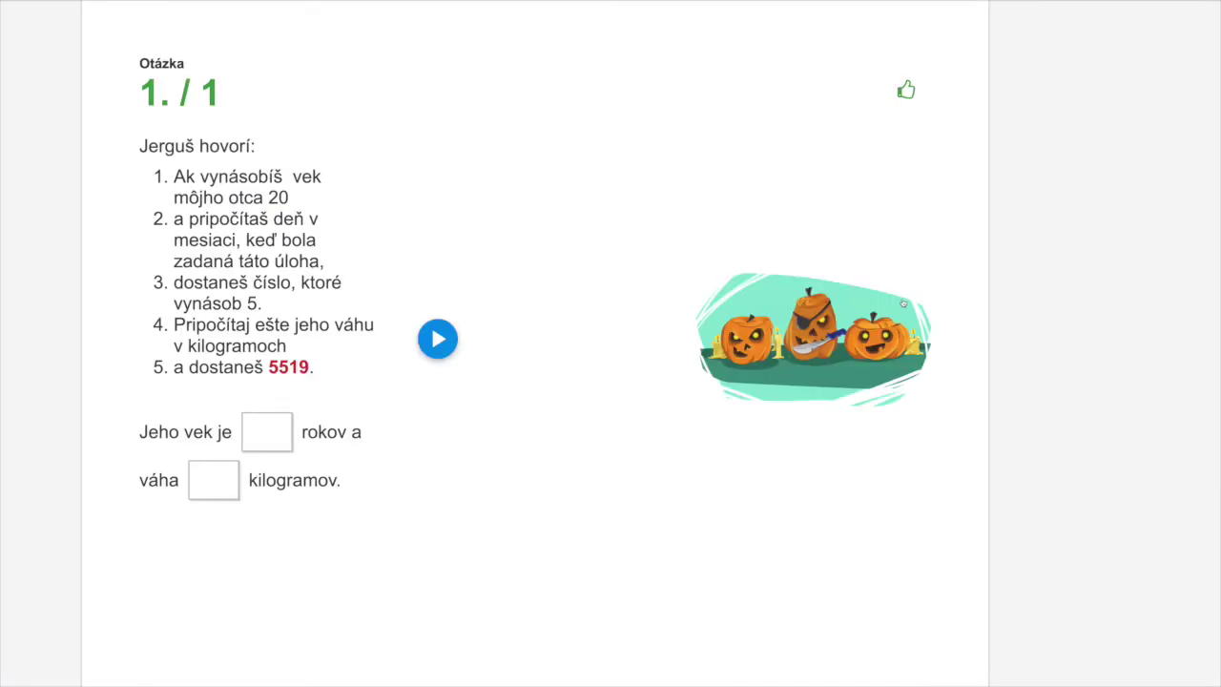